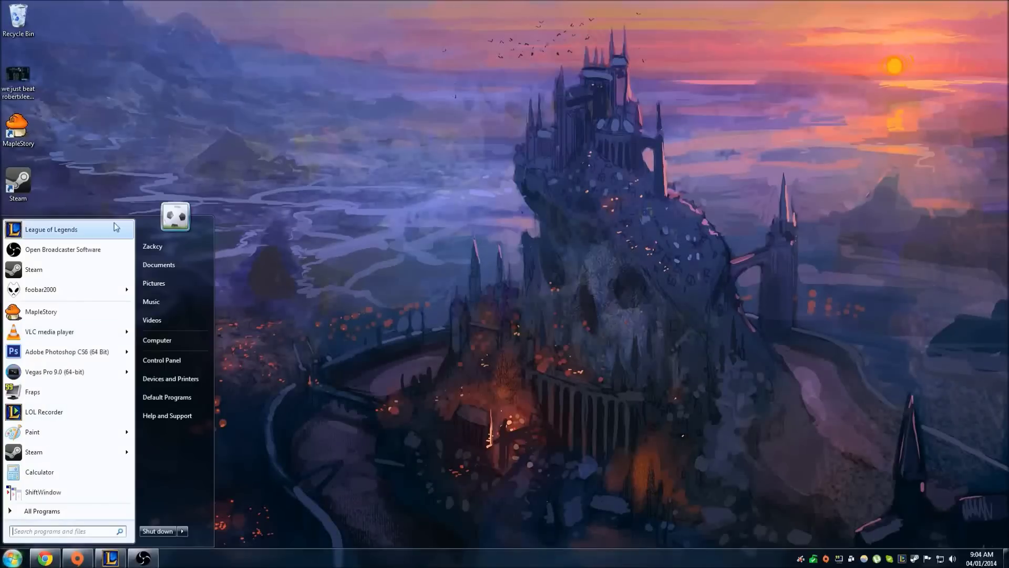
Launch Adobe Photoshop CS6 (64 Bit) from the Start menu
{"action": "left_click", "coordinate": [58, 322]}
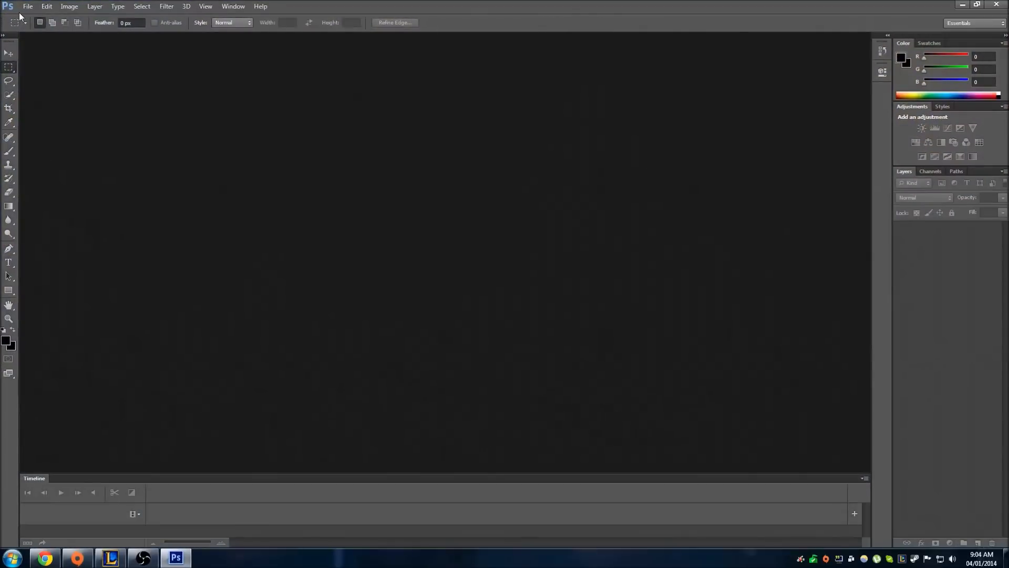
Open the photo Our lord and Saviour.jpg
{"action": "left_click", "coordinate": [27, 6]}
{"action": "left_click", "coordinate": [38, 28]}
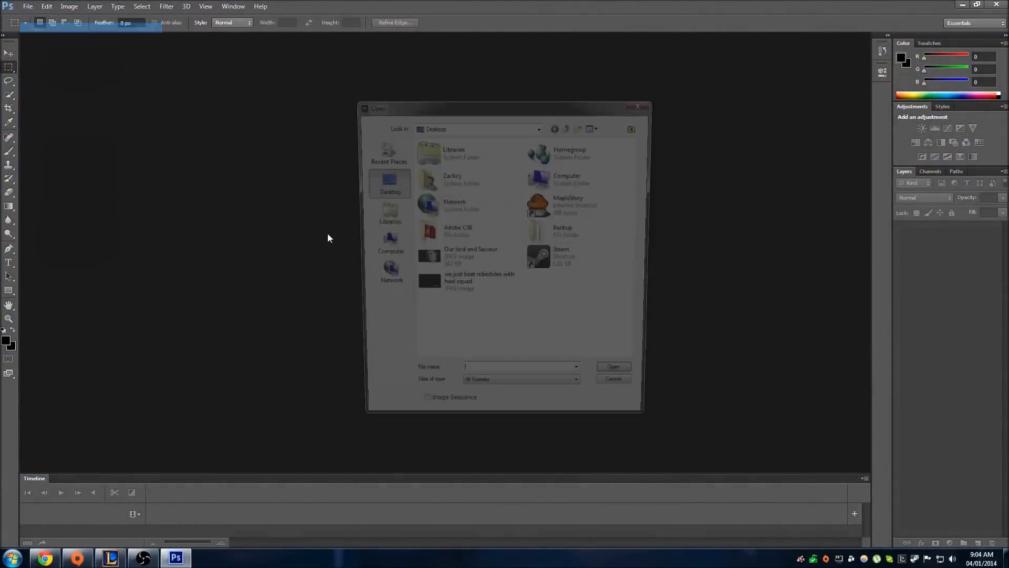
{"action": "left_click", "coordinate": [468, 260]}
{"action": "left_click", "coordinate": [625, 382]}
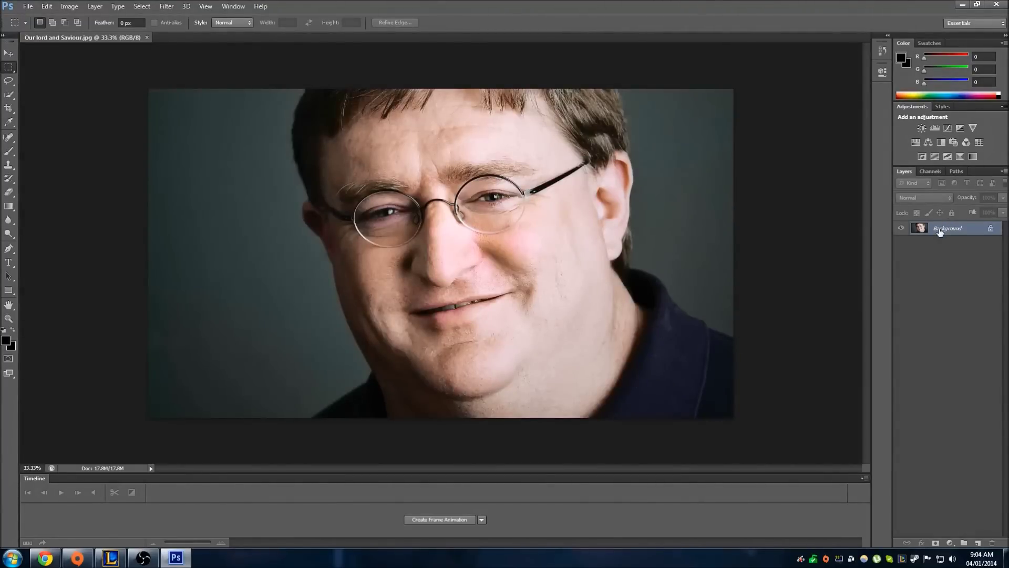
Convert the Background into Layer 0 and create a frame animation from it
{"action": "right_click", "coordinate": [940, 231]}
{"action": "left_click", "coordinate": [937, 238]}
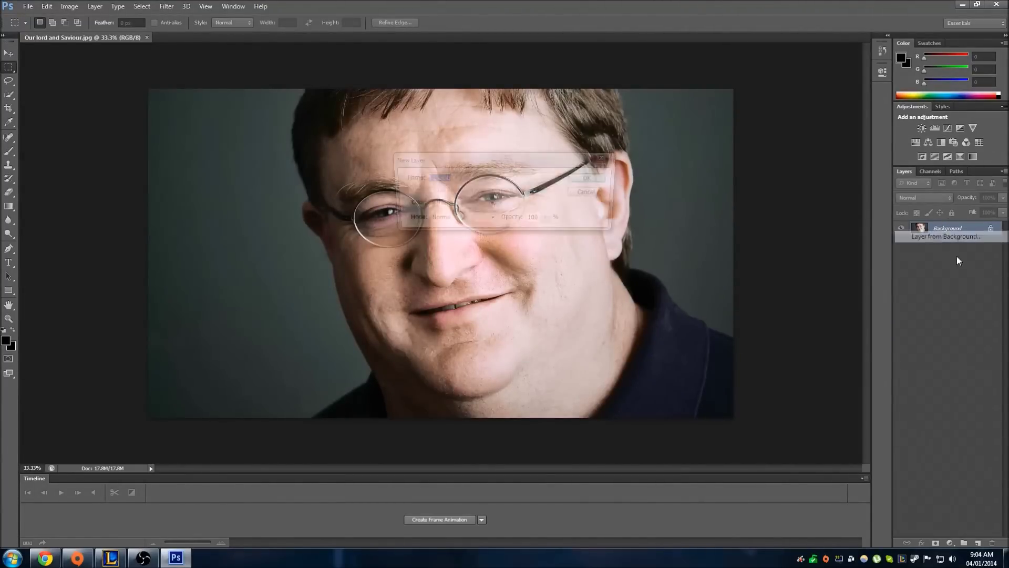
{"action": "left_click", "coordinate": [593, 178]}
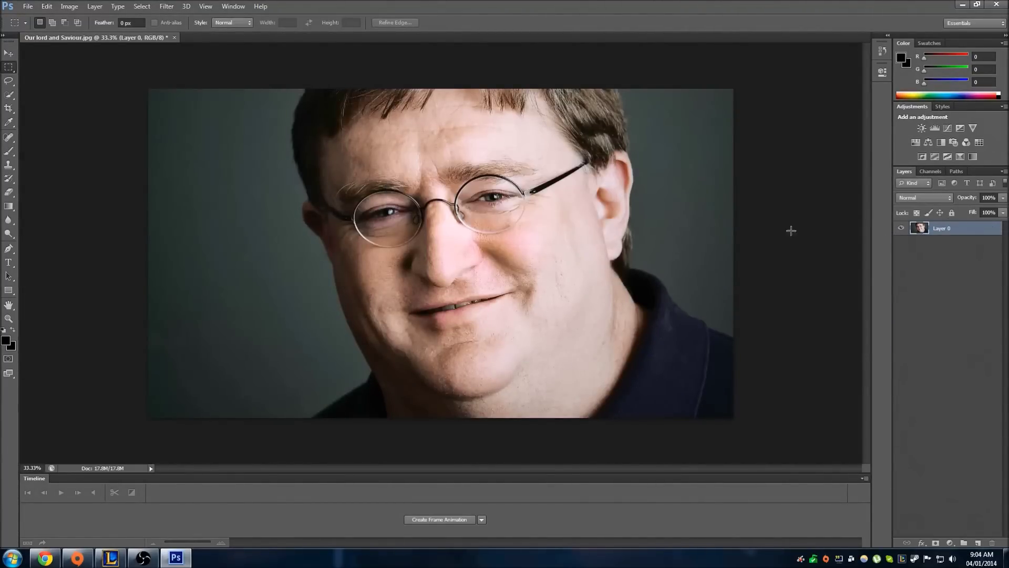
{"action": "left_click", "coordinate": [449, 519]}
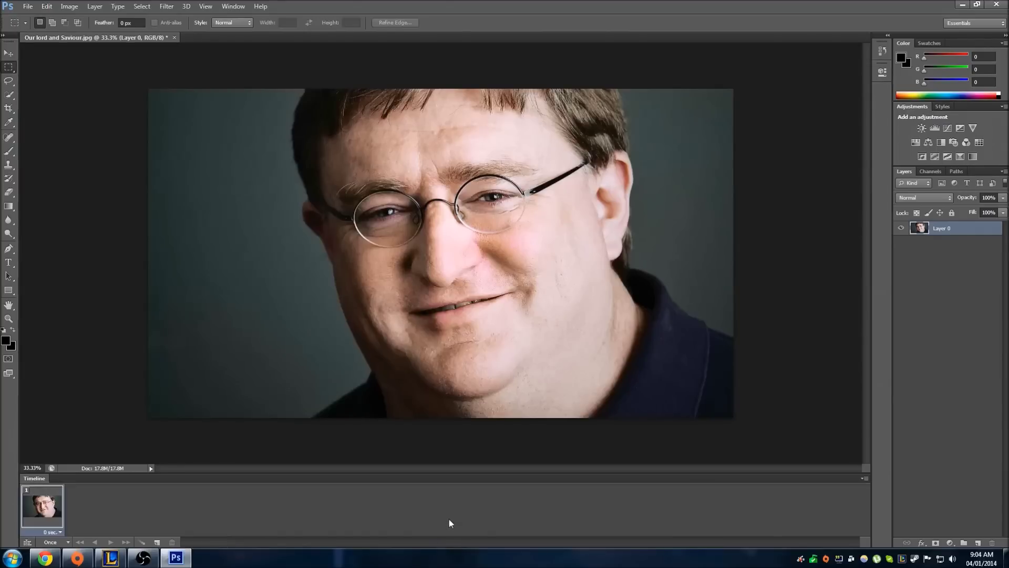
Duplicate the animation frame three times to make four frames
{"action": "left_click", "coordinate": [156, 543]}
{"action": "left_click", "coordinate": [156, 543]}
{"action": "left_click", "coordinate": [157, 543]}
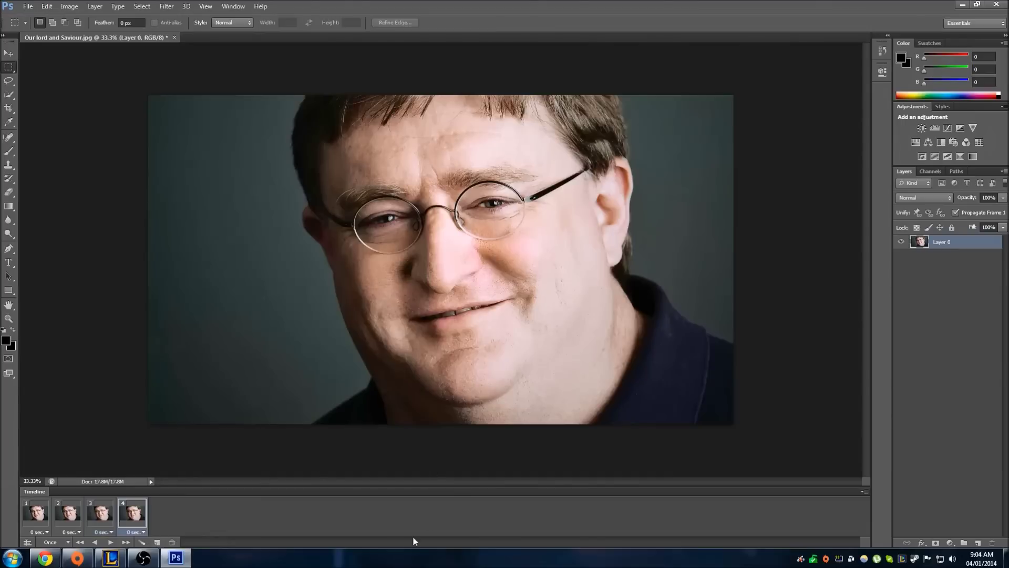
Set looping to Forever and frame 1's delay to 0.00 seconds
{"action": "left_click", "coordinate": [57, 544]}
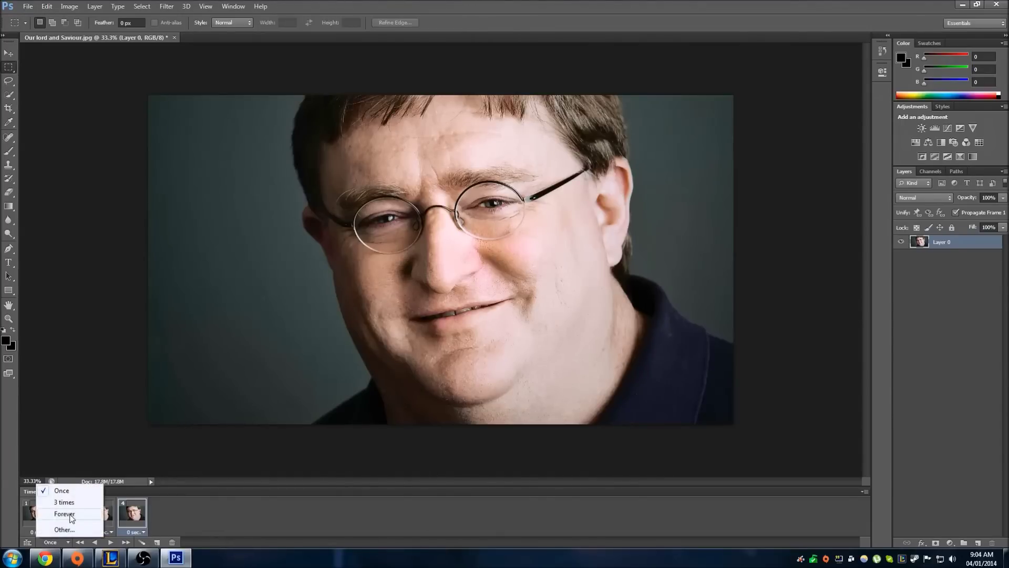
{"action": "left_click", "coordinate": [71, 518]}
{"action": "left_click", "coordinate": [40, 532]}
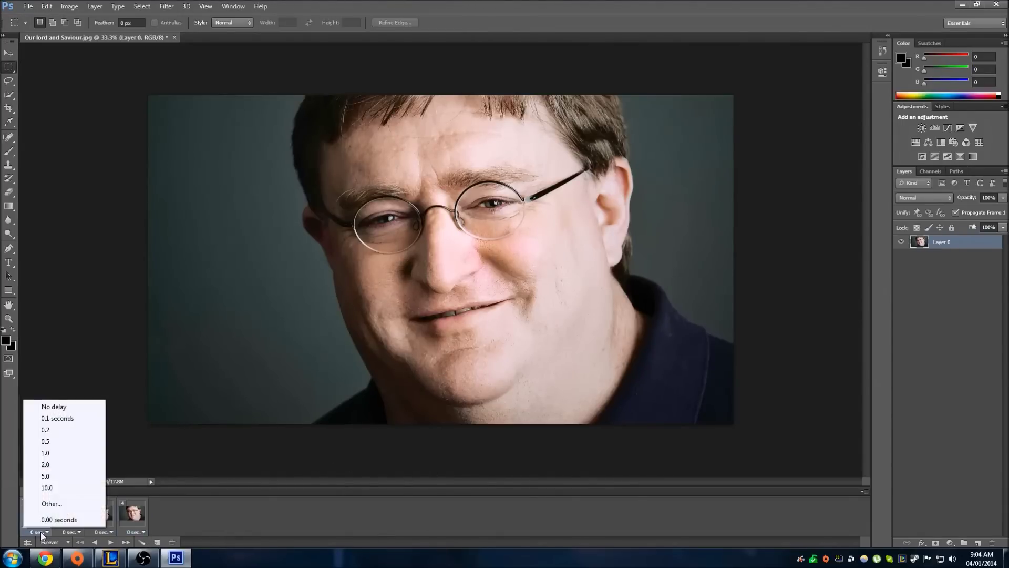
{"action": "left_click", "coordinate": [52, 520]}
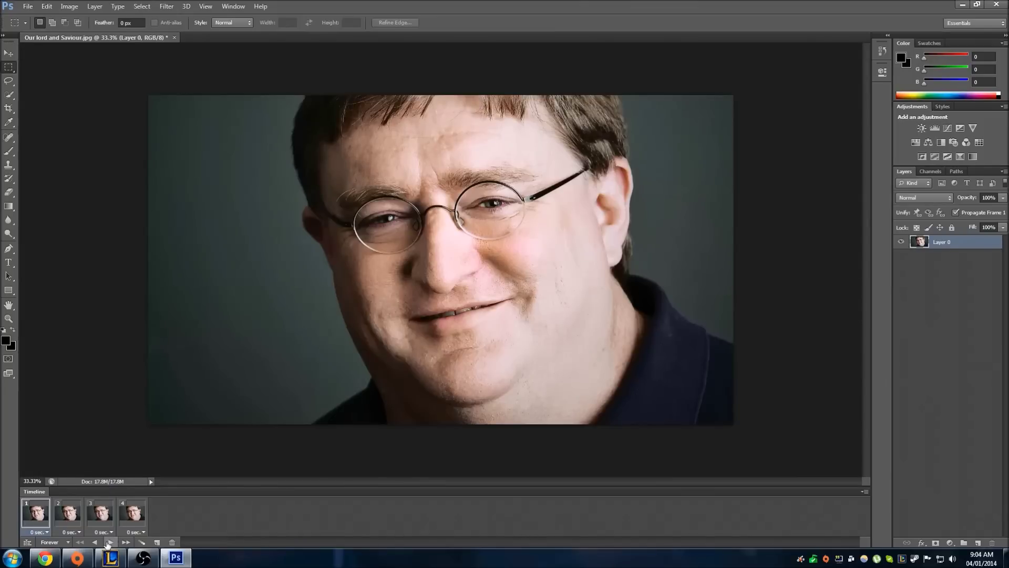
Step through frames 2, 3 and 4, then pick the Move tool with frame 2 selected
{"action": "left_click", "coordinate": [71, 511]}
{"action": "left_click", "coordinate": [104, 521]}
{"action": "left_click", "coordinate": [131, 519]}
{"action": "left_click", "coordinate": [64, 515]}
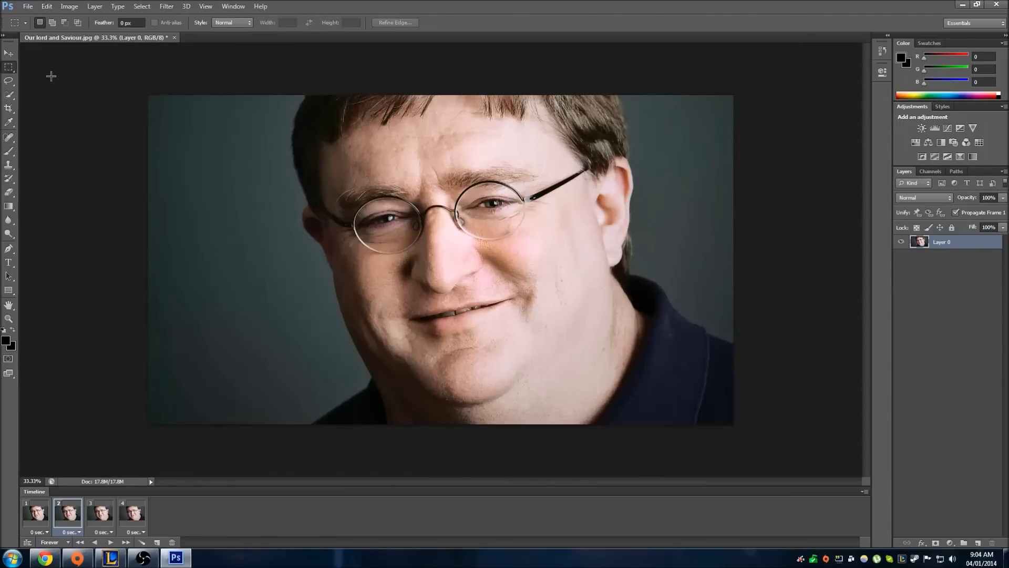
{"action": "left_click", "coordinate": [8, 53]}
Nudge the face right on frame 2, left and up on frame 3, down and right on frame 4
{"action": "key", "text": "shift+Right"}
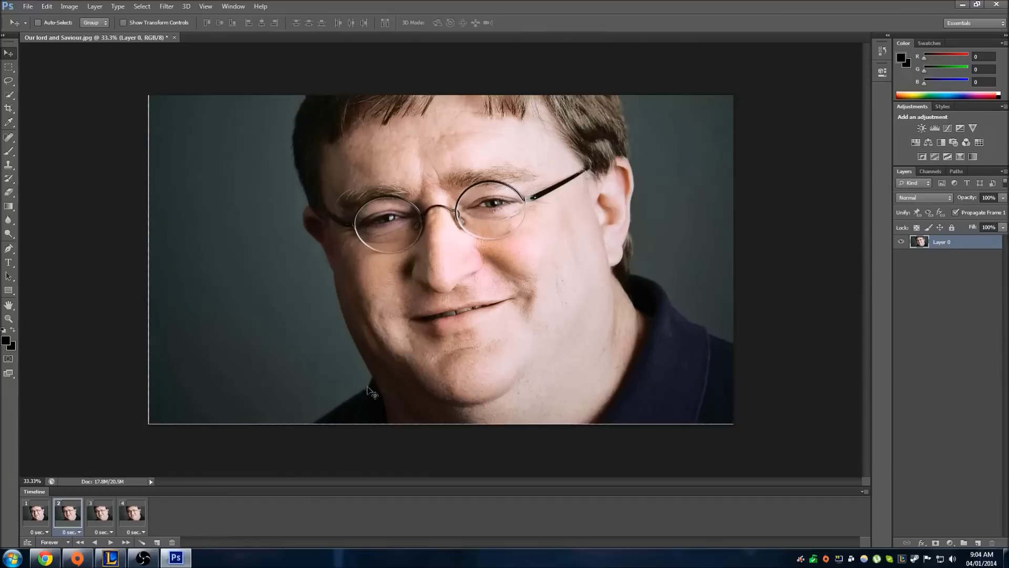
{"action": "left_click", "coordinate": [111, 513]}
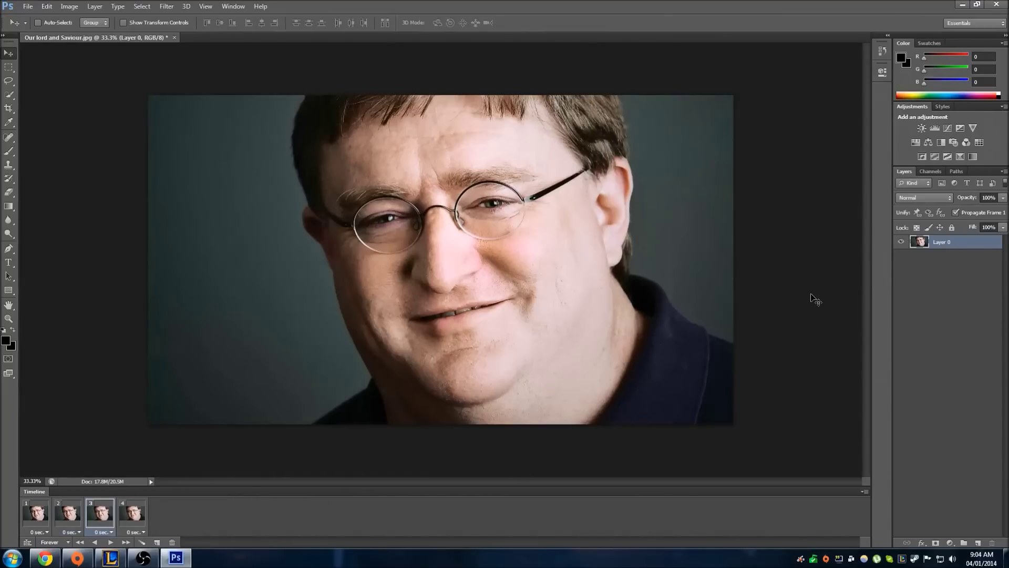
{"action": "key", "text": "shift+Left"}
{"action": "key", "text": "shift+Up"}
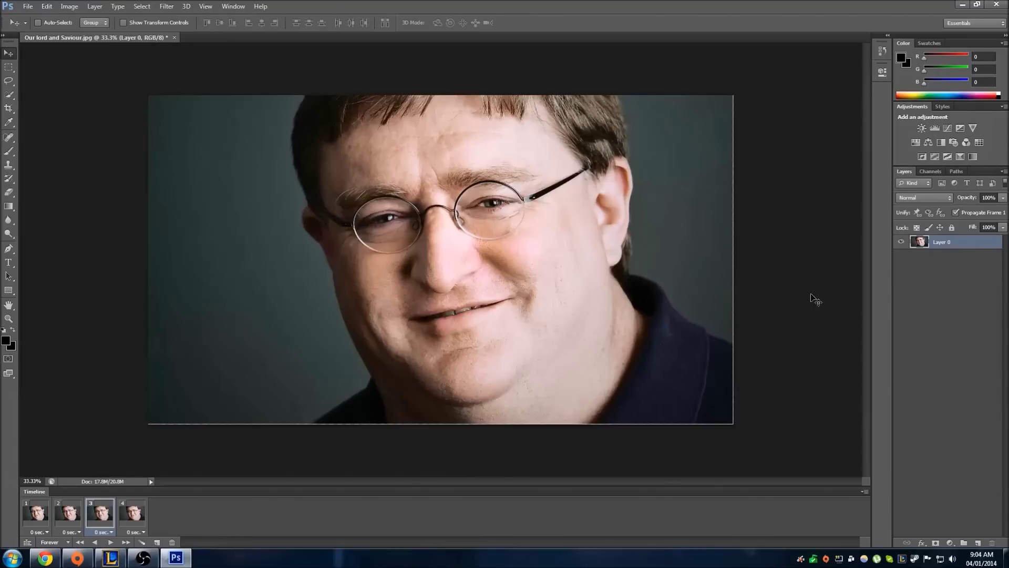
{"action": "left_click", "coordinate": [138, 526]}
{"action": "key", "text": "shift+Down"}
{"action": "key", "text": "shift+Right"}
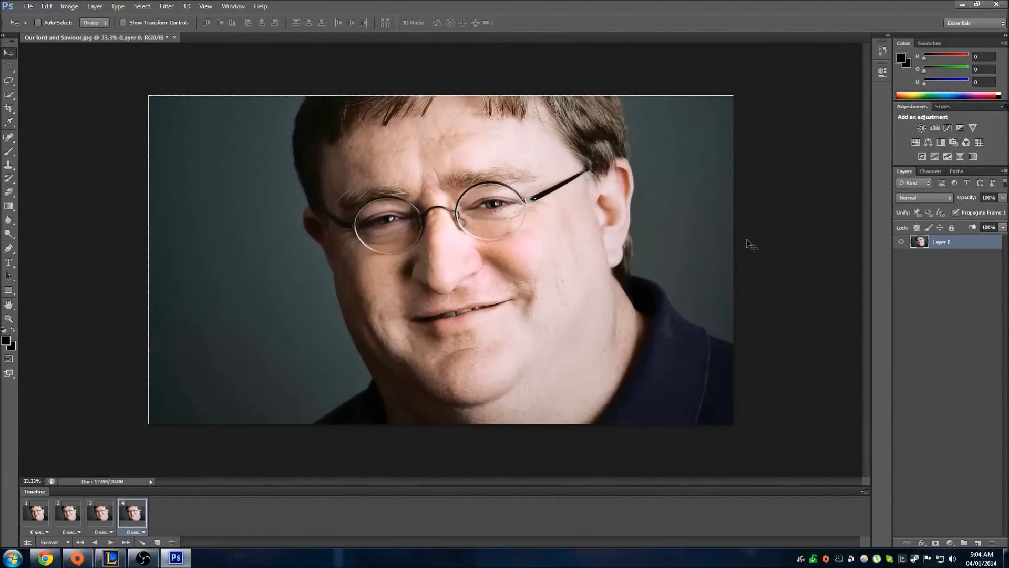
Return to frame 1 and preview the shaking animation
{"action": "left_click", "coordinate": [37, 507]}
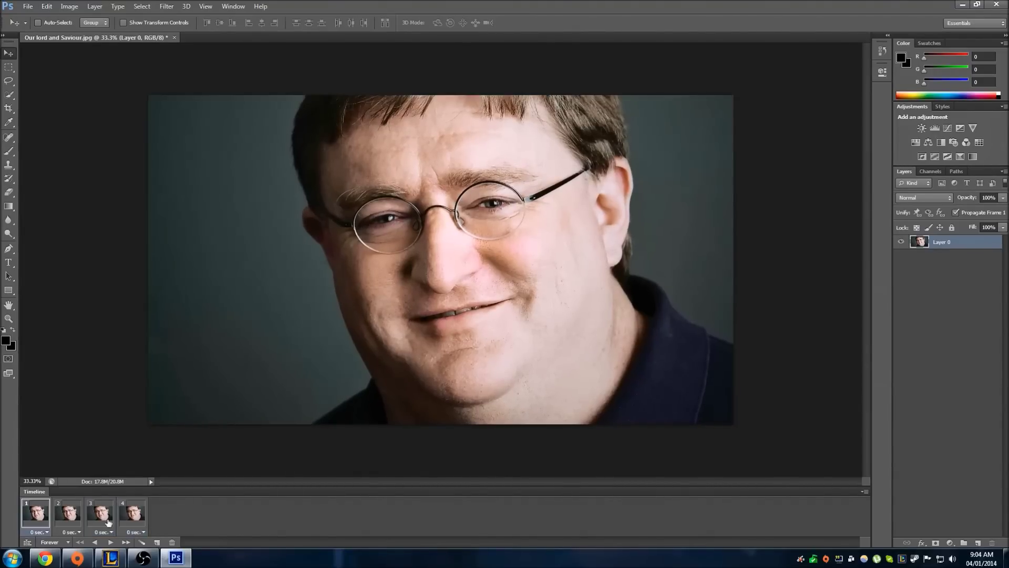
{"action": "key", "text": "space"}
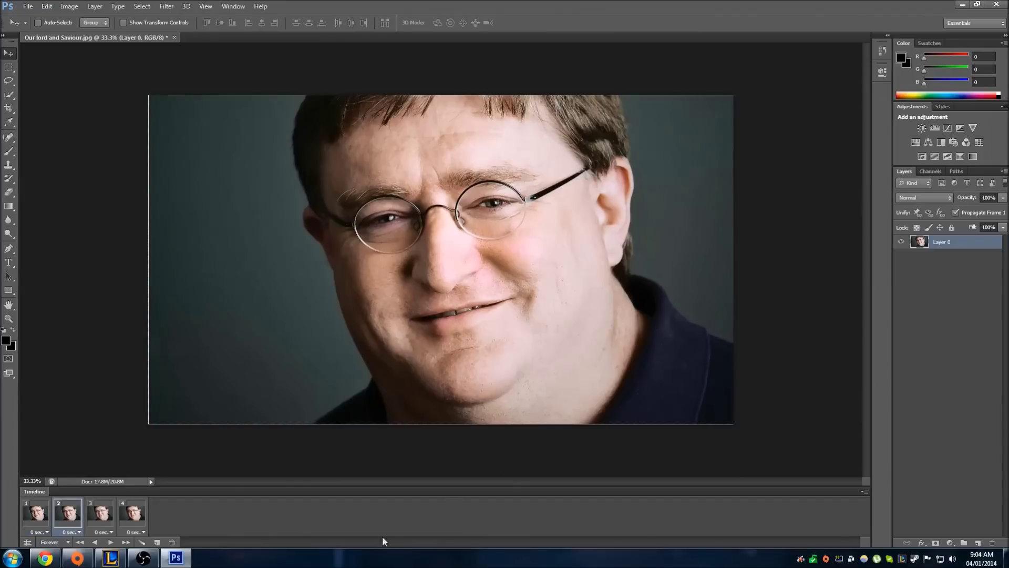
{"action": "left_click", "coordinate": [29, 523]}
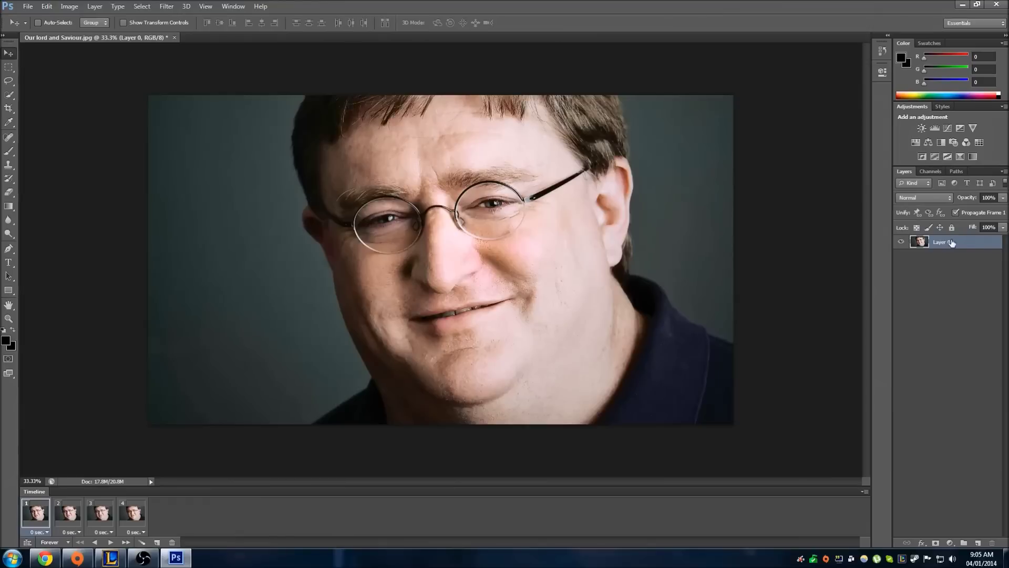
{"action": "left_click", "coordinate": [68, 6]}
Select frame 2 and close Image Size with dimensions unchanged
{"action": "left_click", "coordinate": [85, 8]}
{"action": "left_click", "coordinate": [86, 8]}
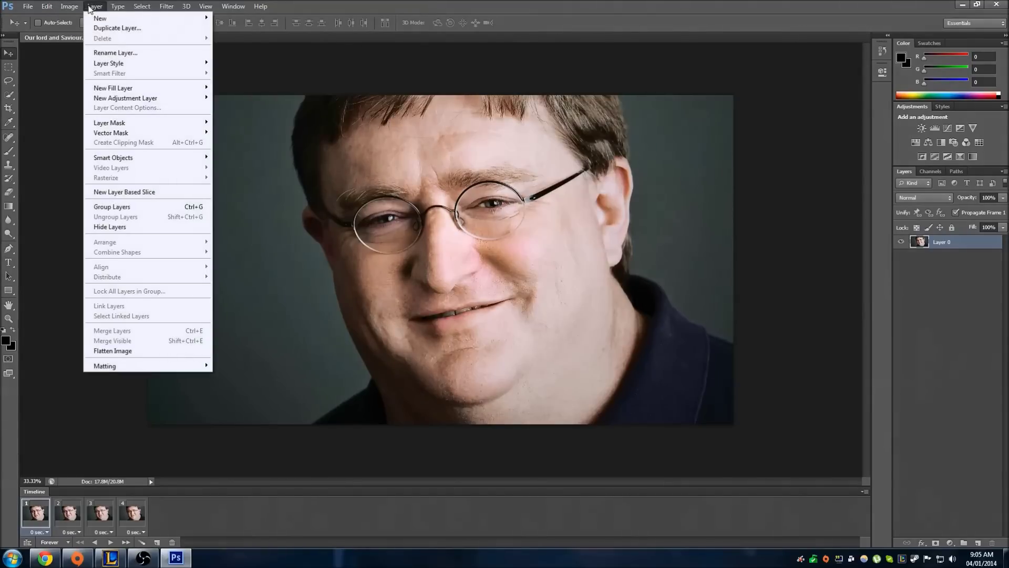
{"action": "left_click", "coordinate": [460, 8]}
{"action": "left_click", "coordinate": [78, 522]}
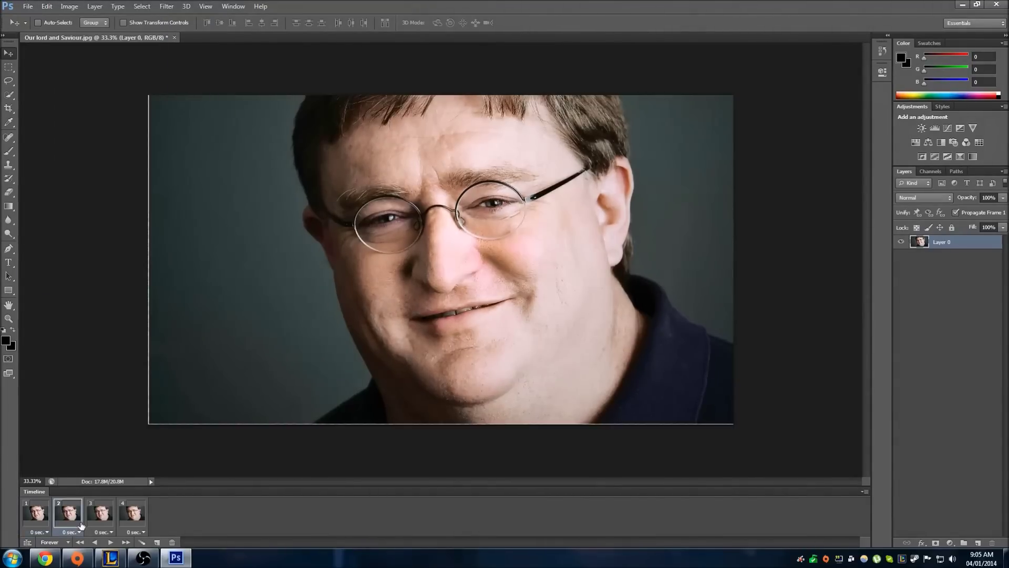
{"action": "left_click", "coordinate": [74, 7]}
{"action": "mouse_move", "coordinate": [47, 6]}
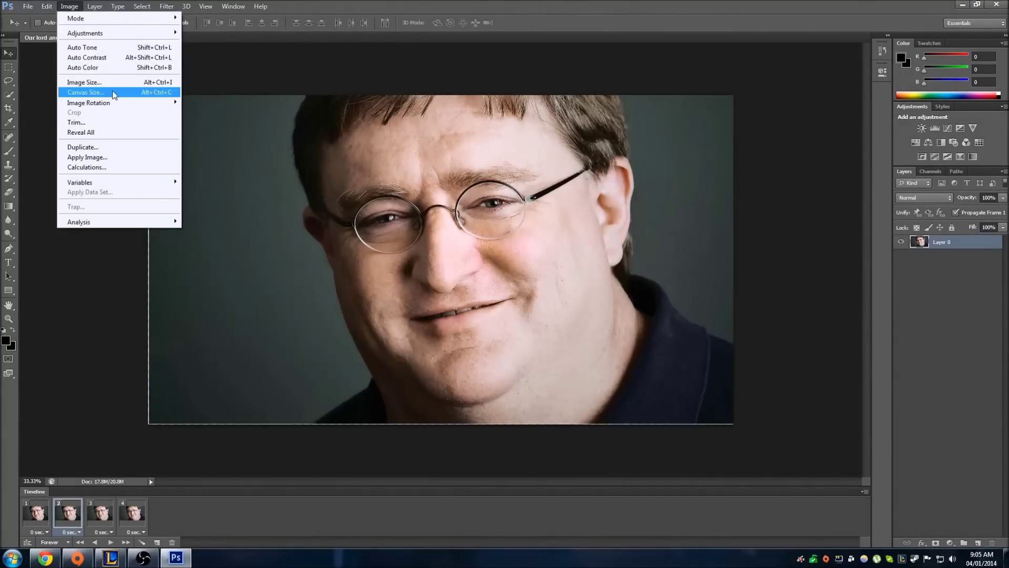
{"action": "left_click", "coordinate": [86, 82]}
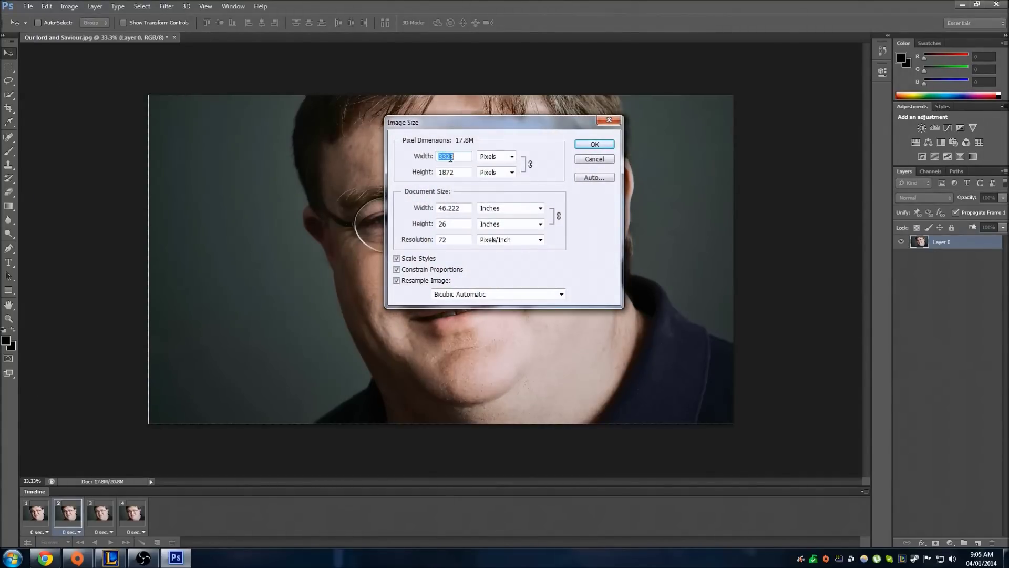
{"action": "left_click", "coordinate": [594, 146]}
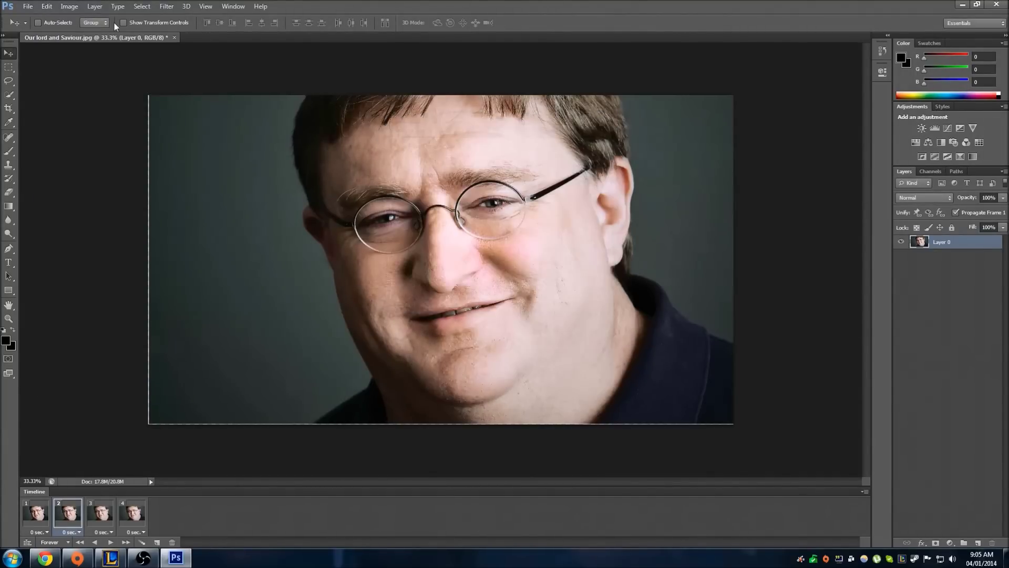
Open Canvas Size and expand its units list
{"action": "left_click", "coordinate": [67, 10]}
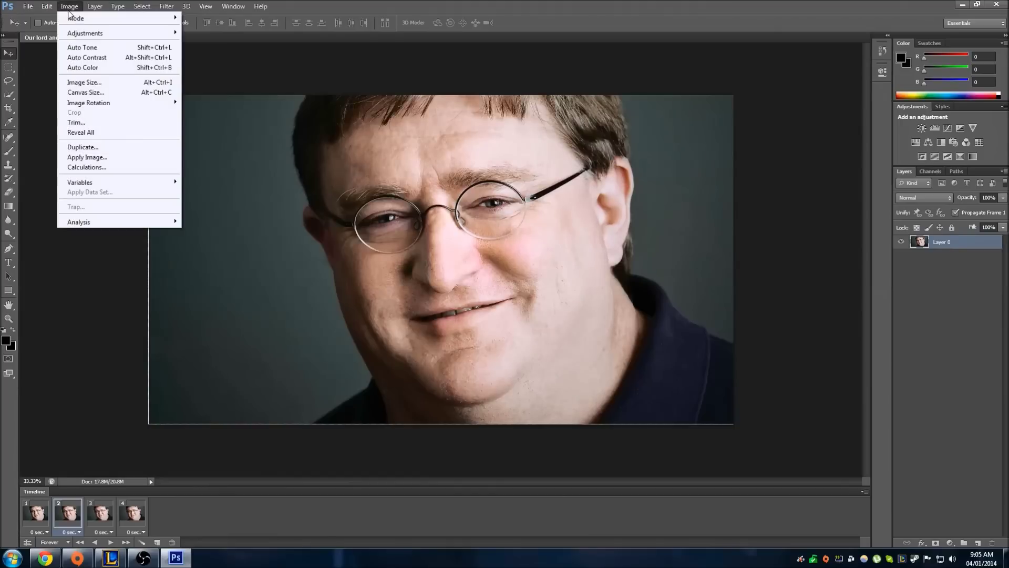
{"action": "left_click", "coordinate": [106, 92]}
{"action": "left_click", "coordinate": [556, 195]}
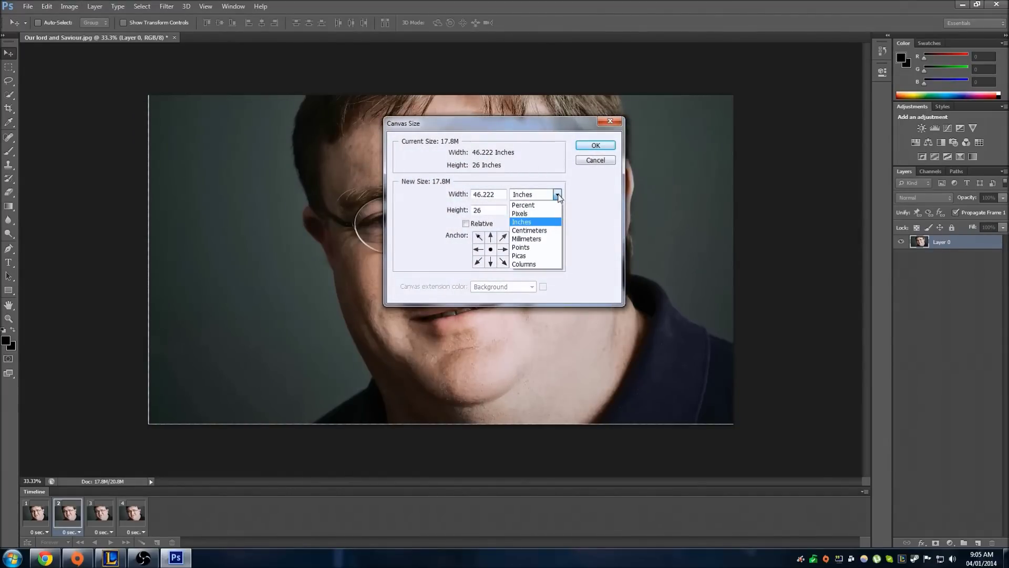
Resize the canvas to 98 percent width and 98 percent height
{"action": "left_click", "coordinate": [526, 205]}
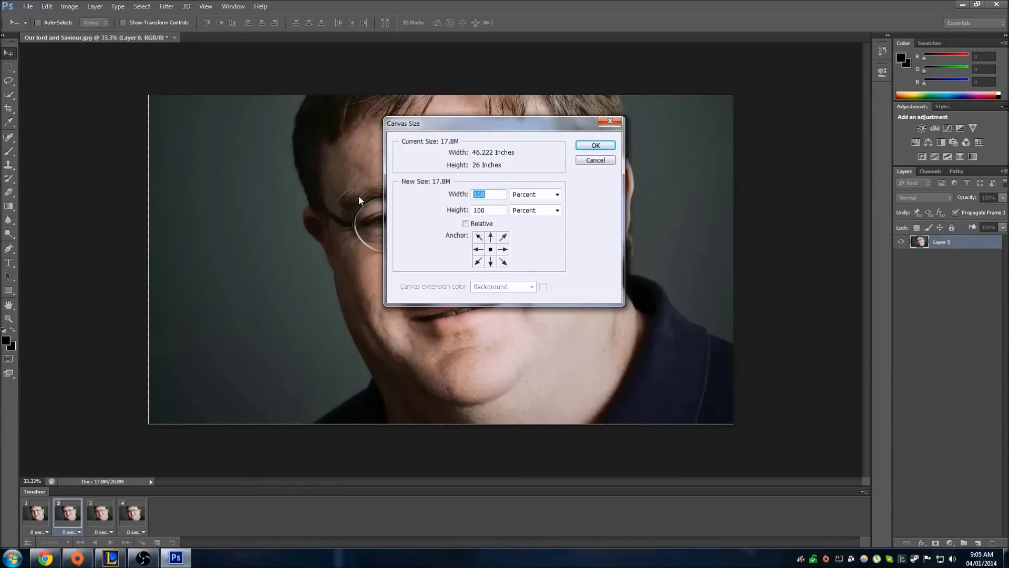
{"action": "type", "text": "98"}
{"action": "left_click_drag", "start_coordinate": [485, 212], "coordinate": [473, 210]}
{"action": "type", "text": "98"}
{"action": "left_click", "coordinate": [596, 145]}
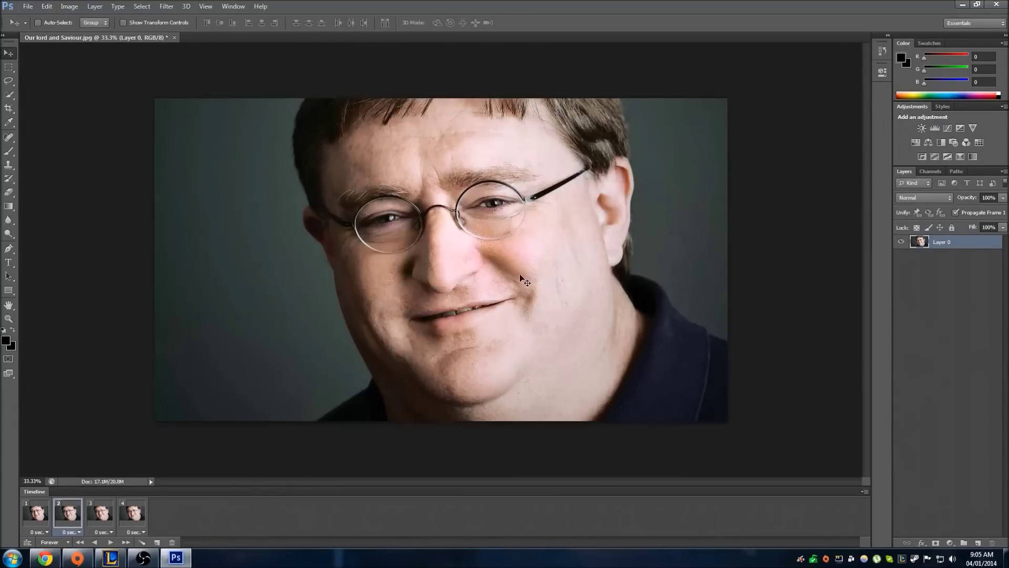
View frames 3 and 4, then play and stop the animation preview
{"action": "left_click", "coordinate": [105, 521]}
{"action": "left_click", "coordinate": [135, 519]}
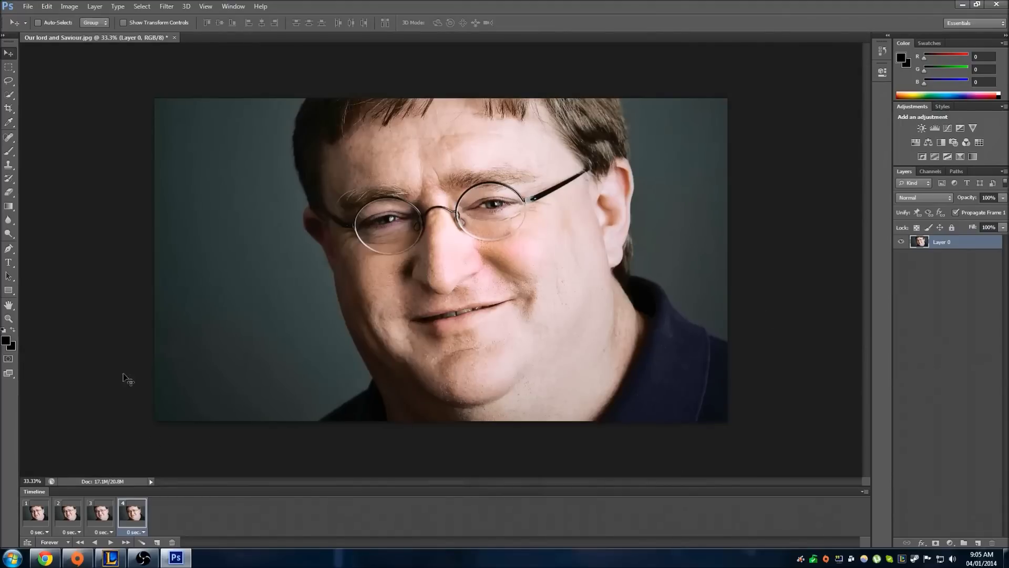
{"action": "left_click", "coordinate": [110, 542]}
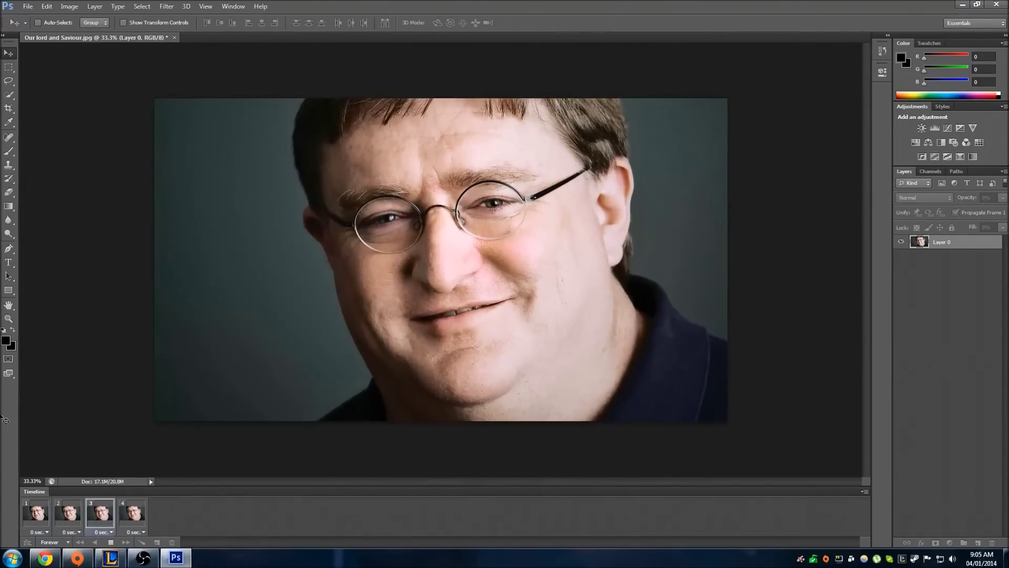
{"action": "key", "text": "space"}
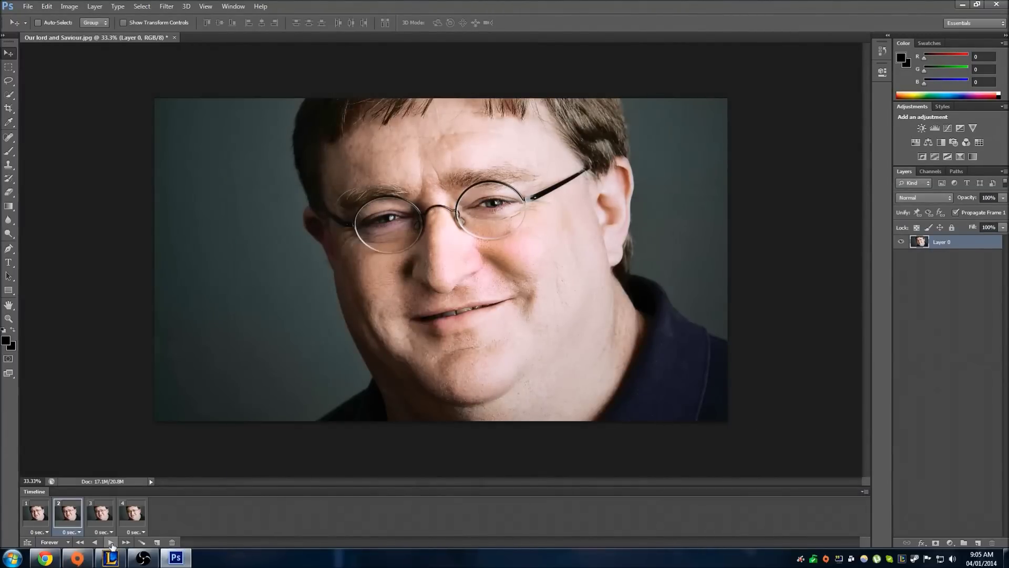
{"action": "left_click", "coordinate": [28, 6]}
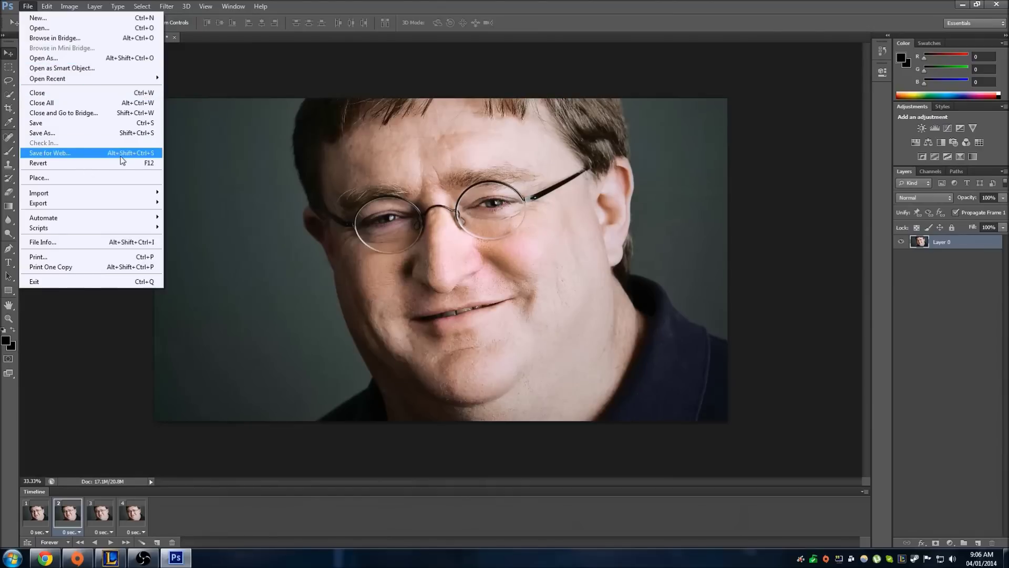
Render the animation to the desktop as H.264 video Our lord and Saviour.mp4
{"action": "mouse_move", "coordinate": [119, 206]}
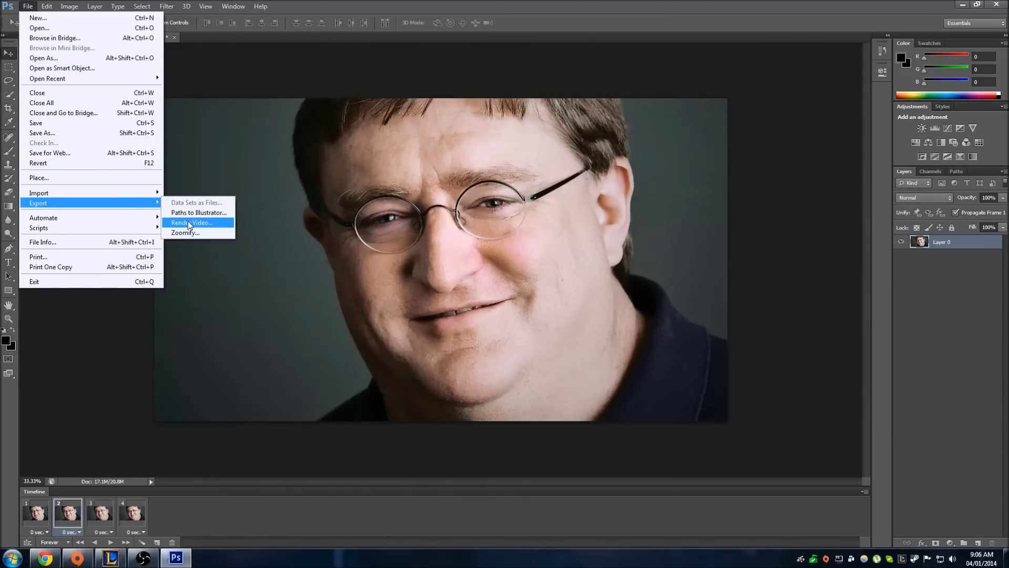
{"action": "left_click", "coordinate": [60, 447]}
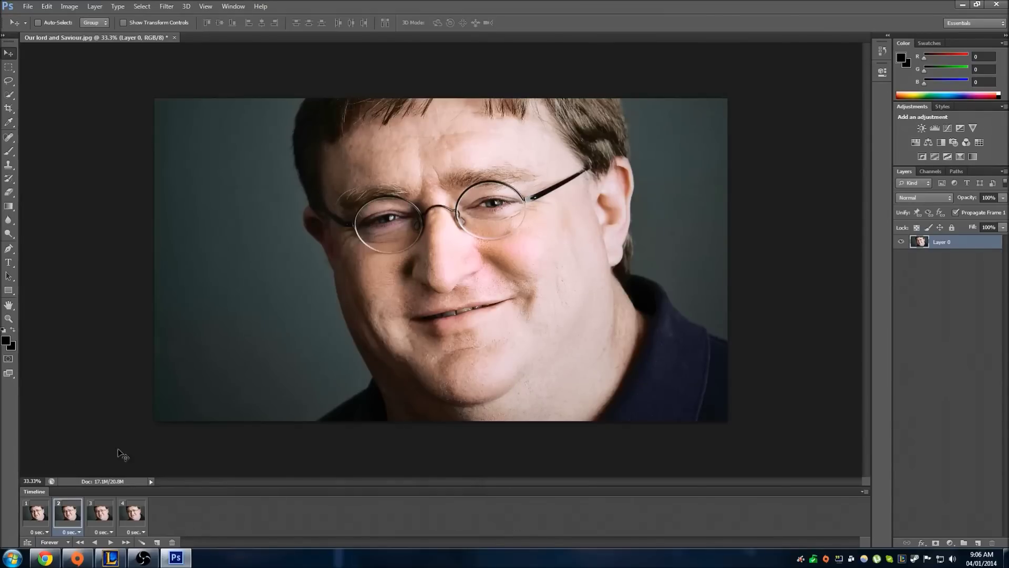
{"action": "left_click", "coordinate": [28, 7]}
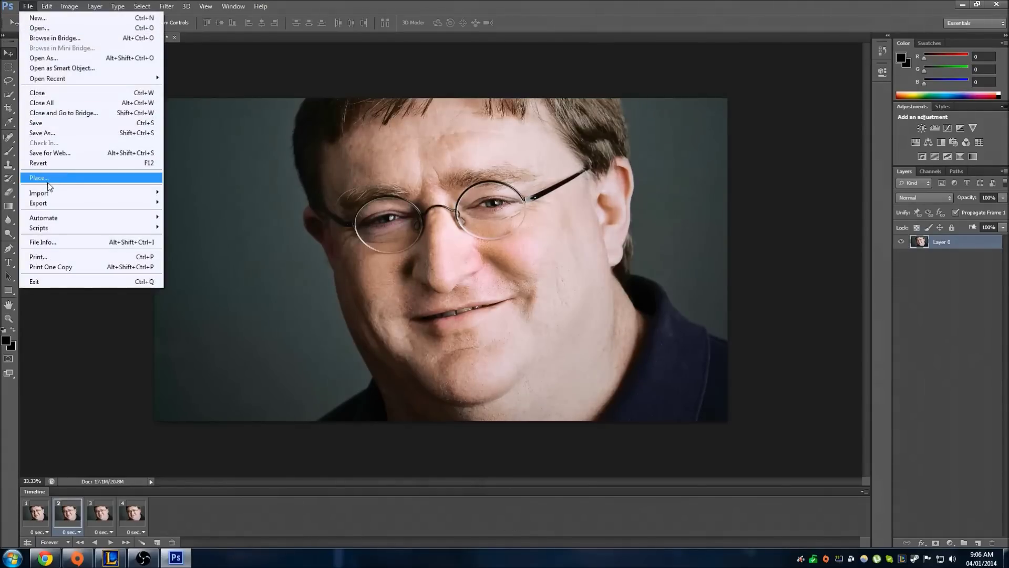
{"action": "mouse_move", "coordinate": [138, 204]}
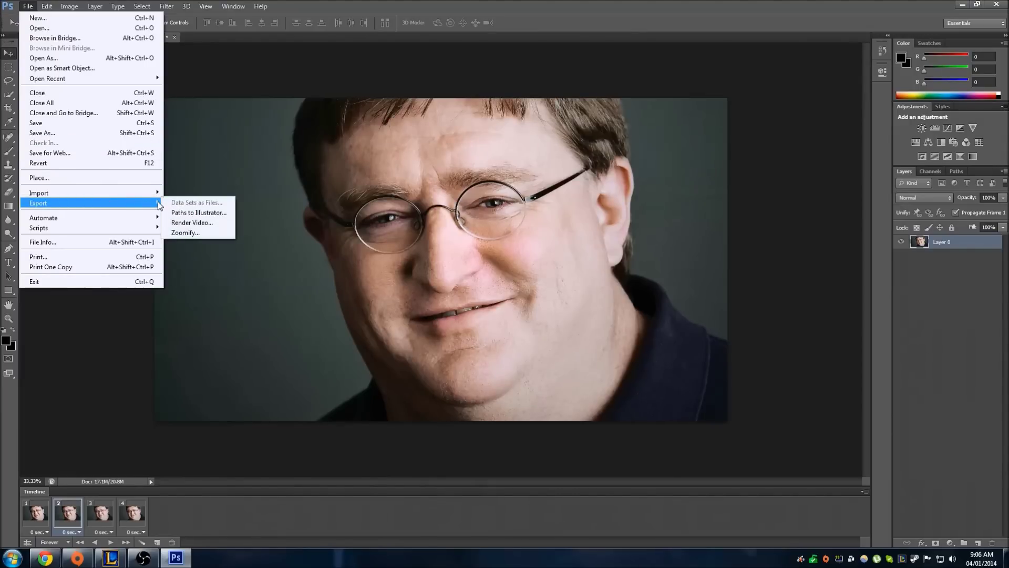
{"action": "left_click", "coordinate": [210, 220]}
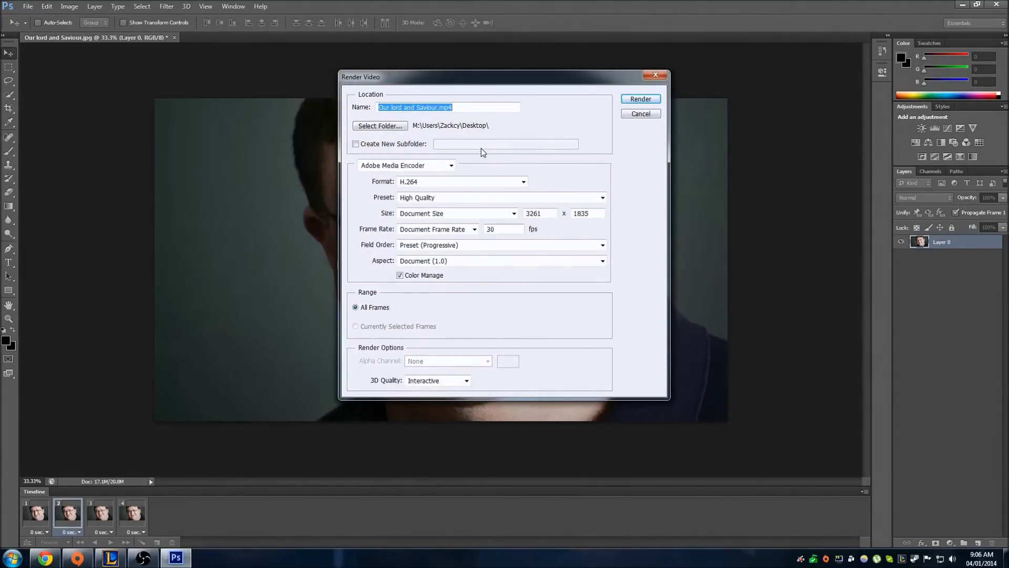
{"action": "left_click", "coordinate": [644, 100]}
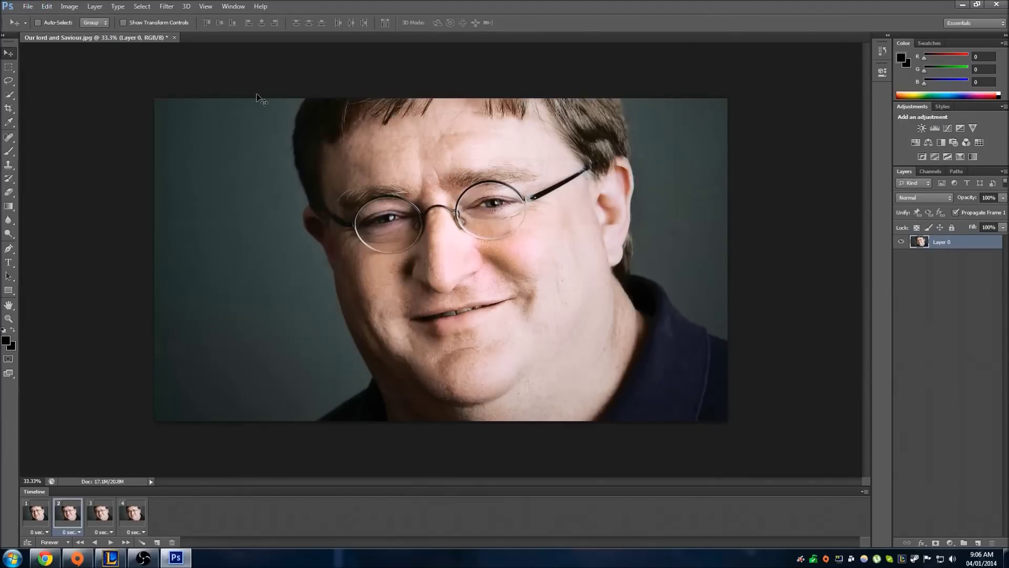
Close the edited image without saving and open the rendered Our lord and Saviour MP4
{"action": "left_click", "coordinate": [174, 37]}
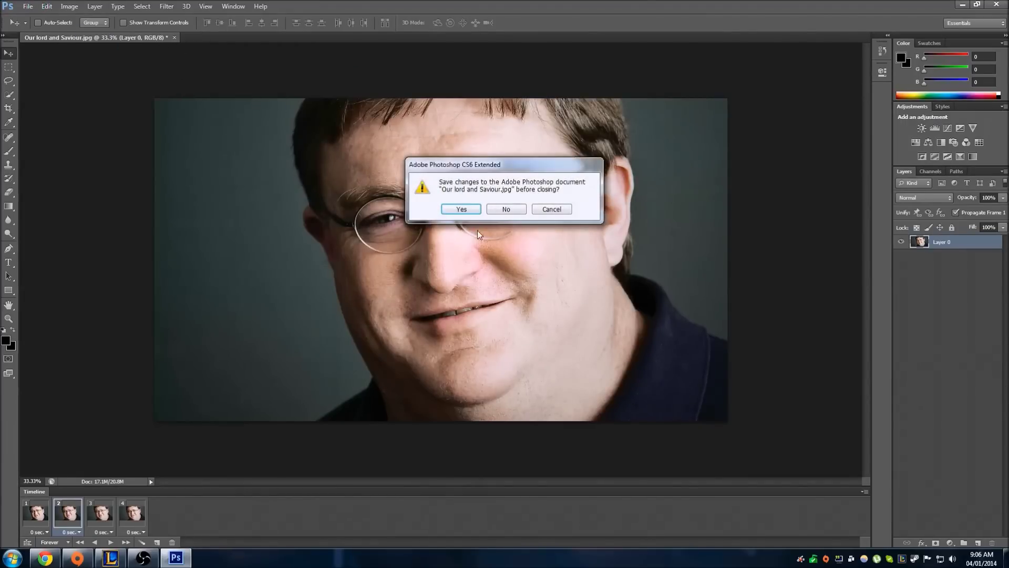
{"action": "left_click", "coordinate": [509, 207]}
{"action": "left_click", "coordinate": [27, 6]}
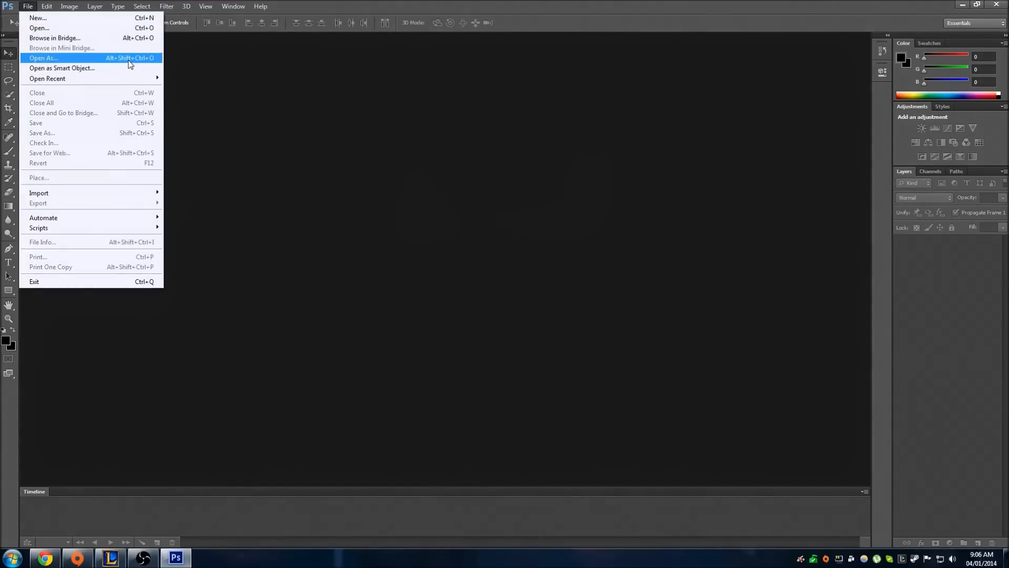
{"action": "left_click", "coordinate": [126, 27]}
{"action": "left_click", "coordinate": [582, 256]}
{"action": "left_click", "coordinate": [620, 376]}
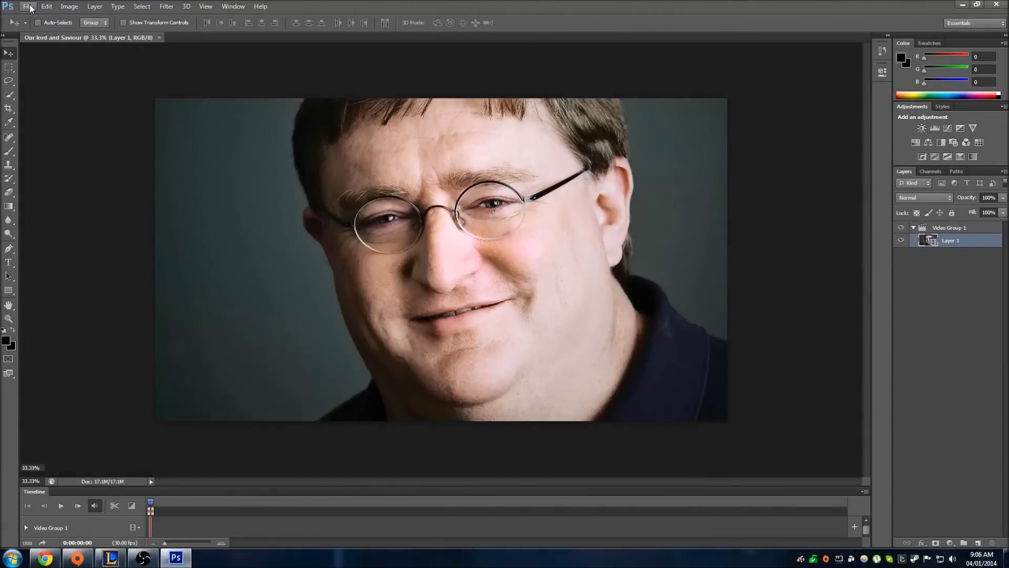
{"action": "left_click", "coordinate": [28, 7]}
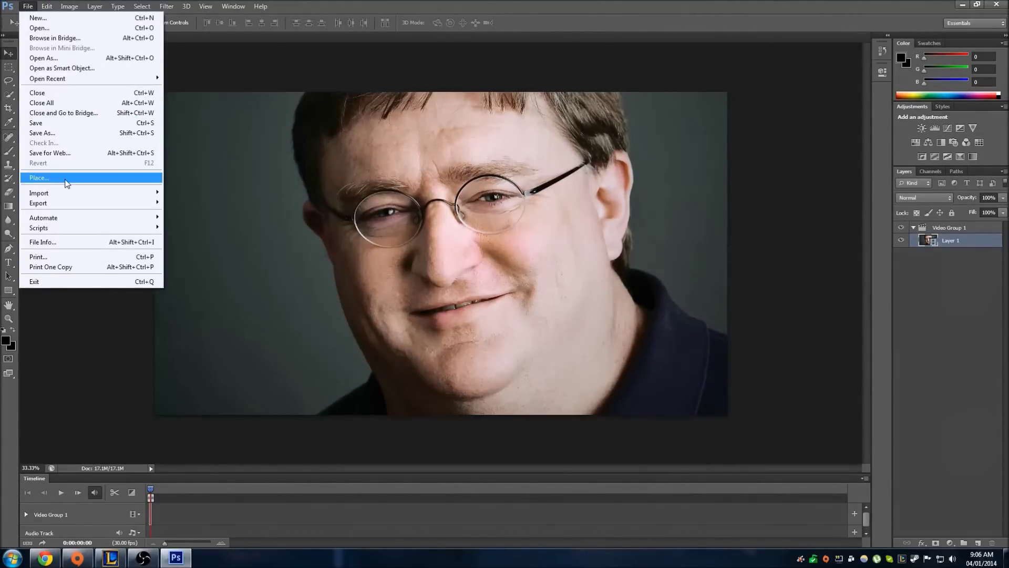
{"action": "mouse_move", "coordinate": [131, 203]}
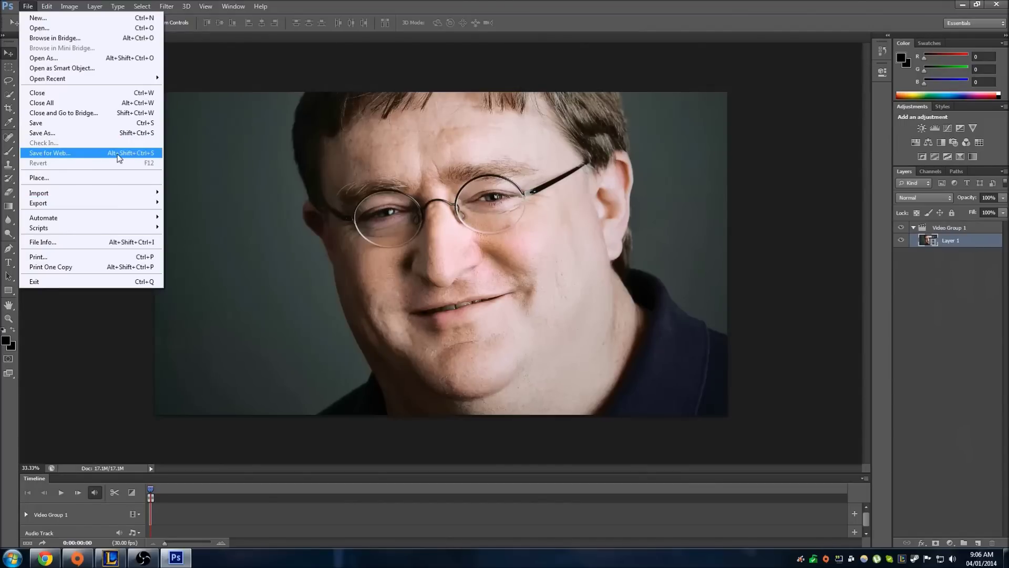
In Save for Web, set width to 1280 and looping to Forever
{"action": "left_click", "coordinate": [119, 155]}
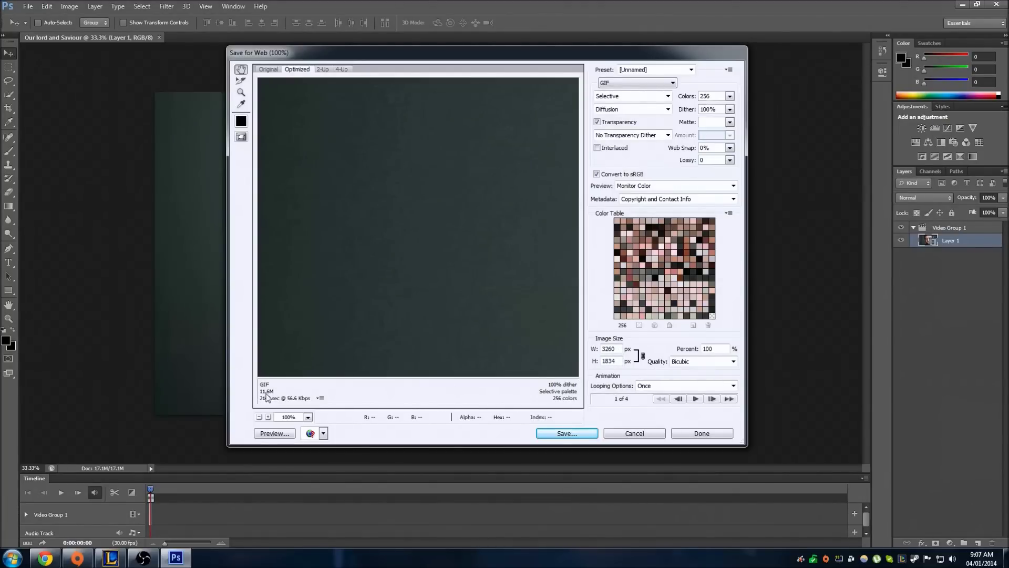
{"action": "double_click", "coordinate": [617, 349]}
{"action": "type", "text": "1280"}
{"action": "left_click", "coordinate": [733, 388]}
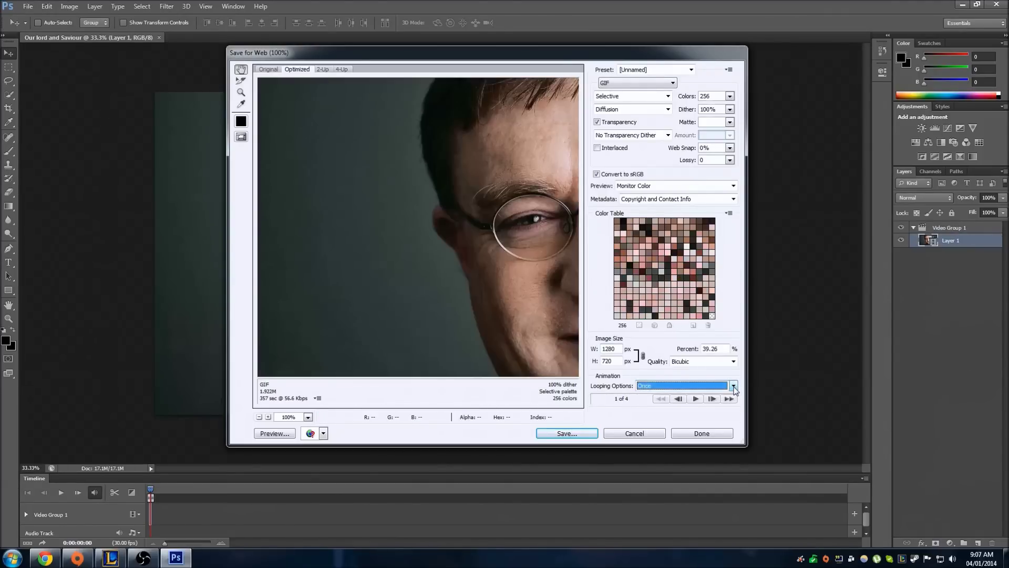
{"action": "left_click", "coordinate": [733, 387]}
{"action": "left_click", "coordinate": [649, 405]}
Save the GIF to the desktop as Our-lord-and-Saviour-GIf and minimize Photoshop
{"action": "left_click", "coordinate": [582, 435]}
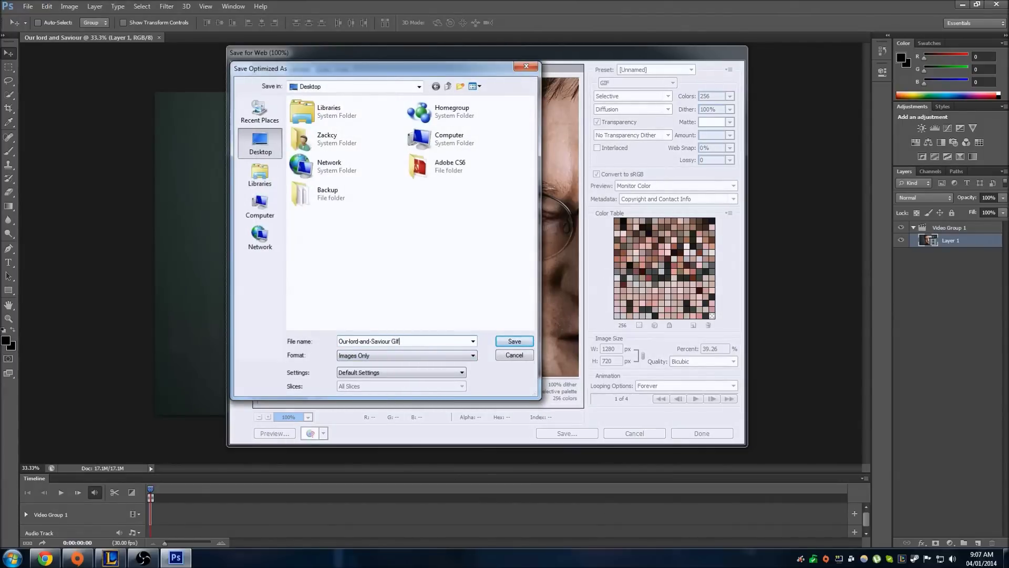
{"action": "left_click", "coordinate": [511, 340]}
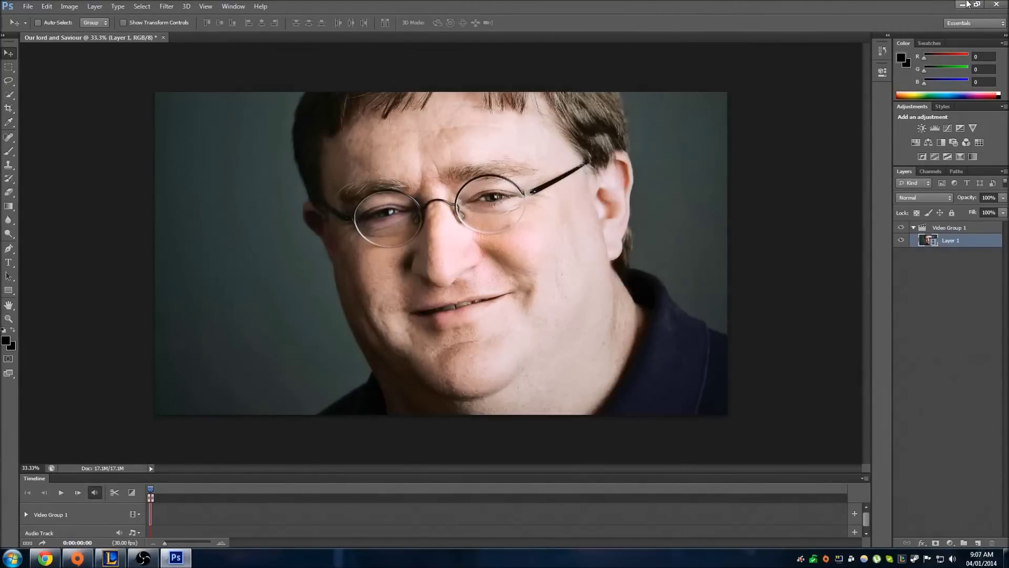
{"action": "left_click", "coordinate": [963, 4]}
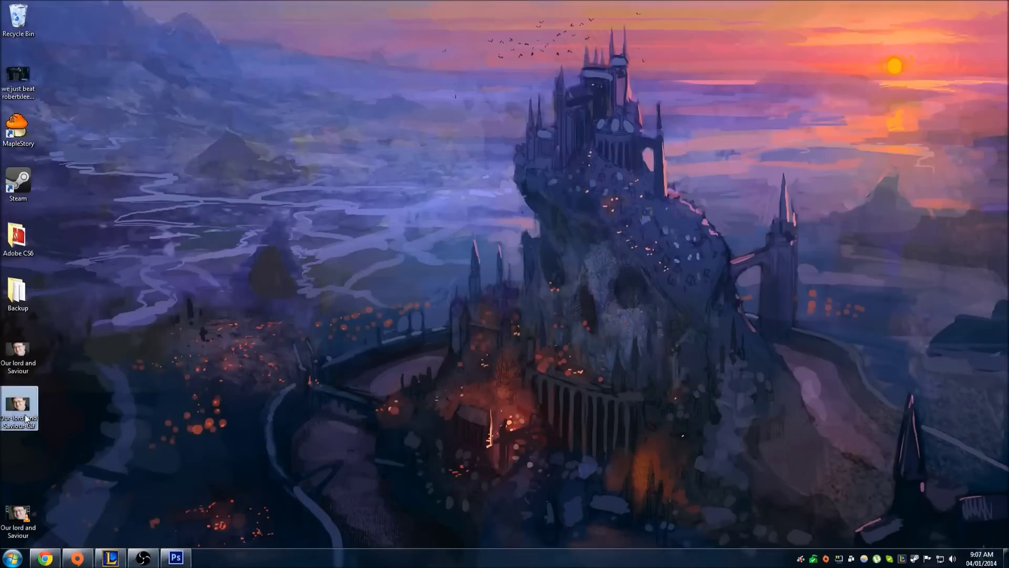
Select the saved Our-lord-and-Saviour GIF file on the desktop to view it in Chrome
{"action": "left_click", "coordinate": [402, 483]}
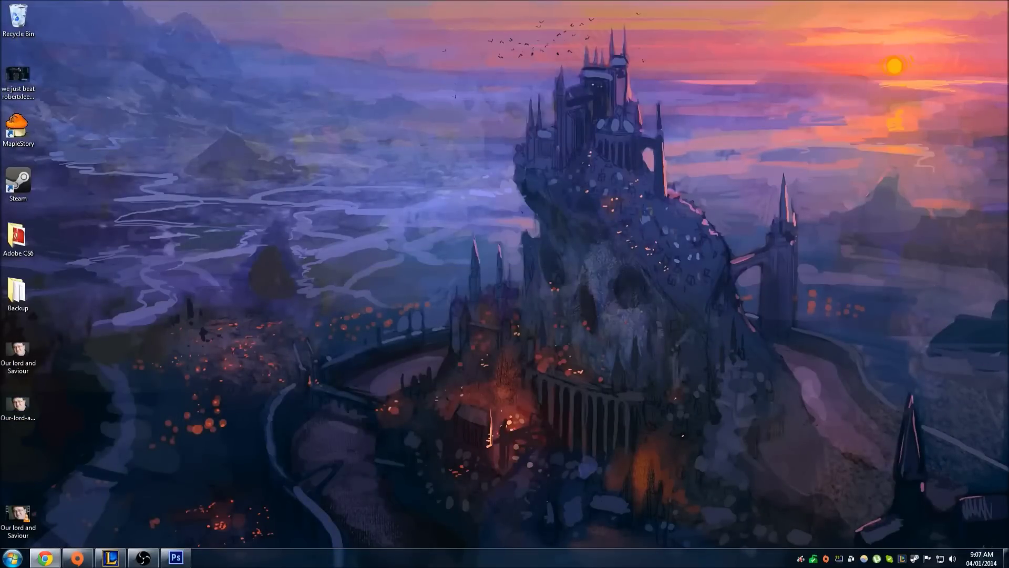